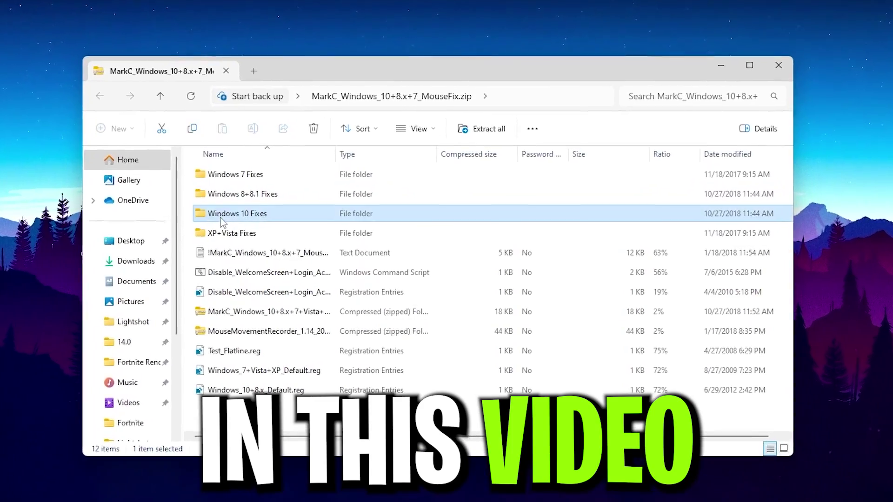
Step: Open the Windows 10 Fixes folder inside MarkC_Windows_10+8.x+7_MouseFix.zip
double_click(240, 218)
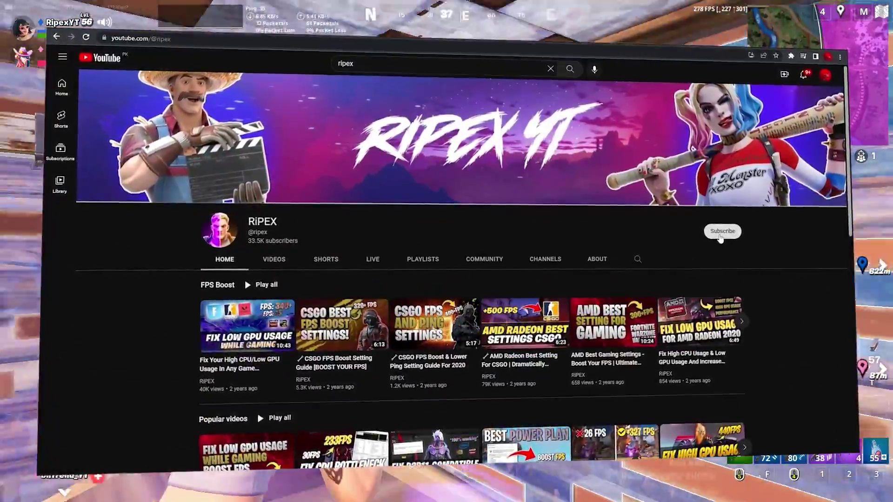
Step: Subscribe to the YouTube channel and set its notifications to All
click(720, 232)
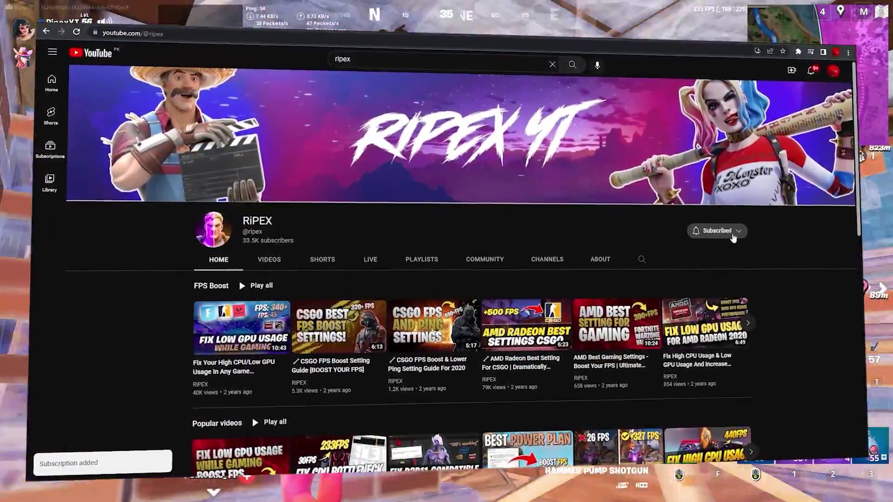
click(716, 232)
click(704, 249)
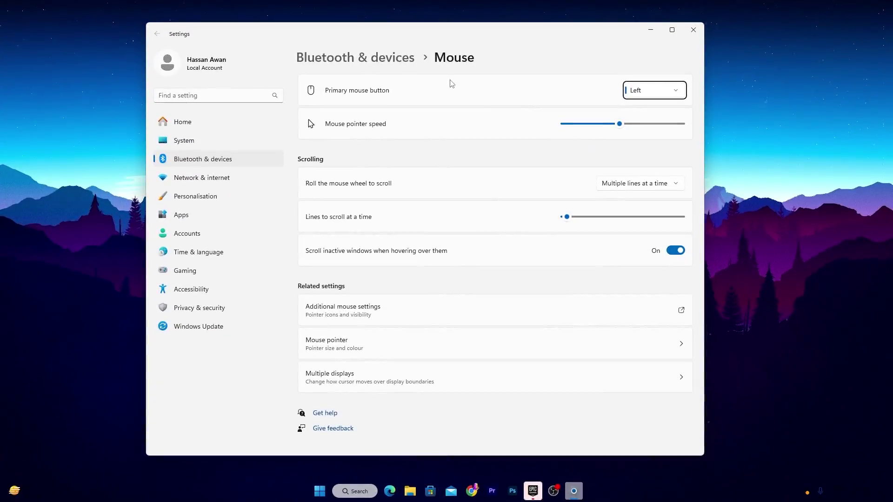
Step: Search 'mouse' from Start to bring up the Mouse settings page
key(super)
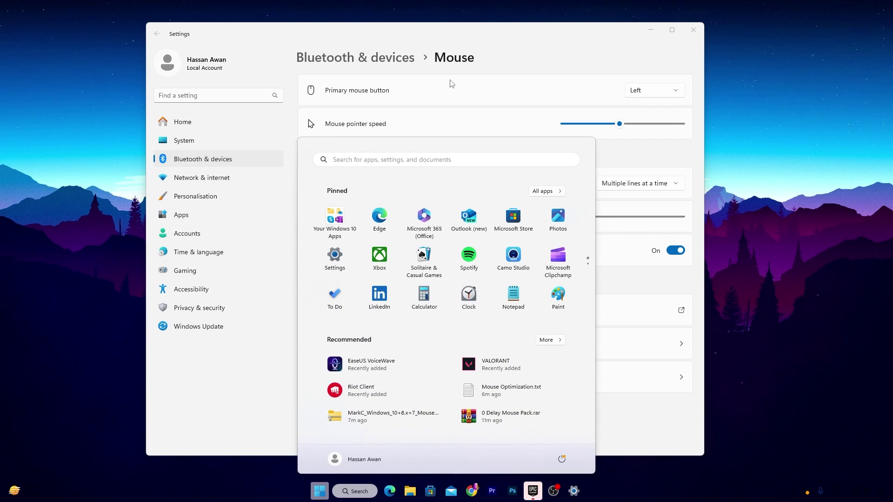
text(mouse)
key(Return)
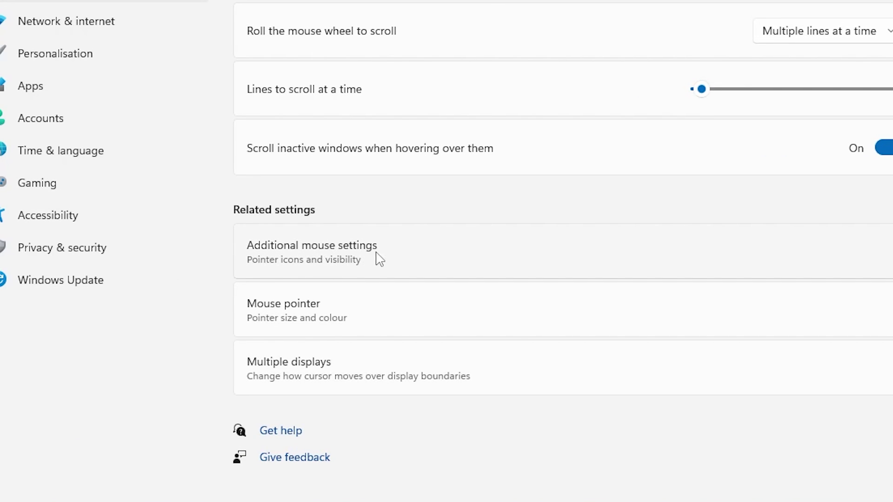
Step: Uncheck Enhance pointer precision on the Pointer Options tab of Mouse Properties and apply it
click(705, 259)
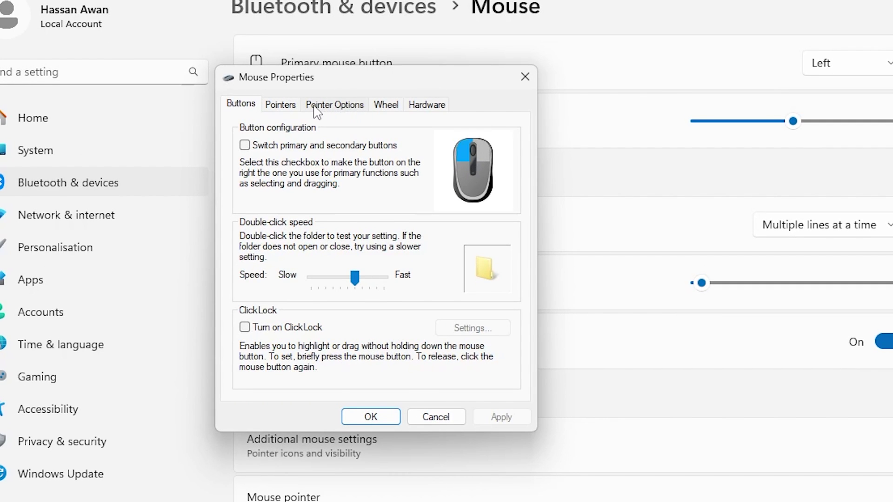
click(335, 108)
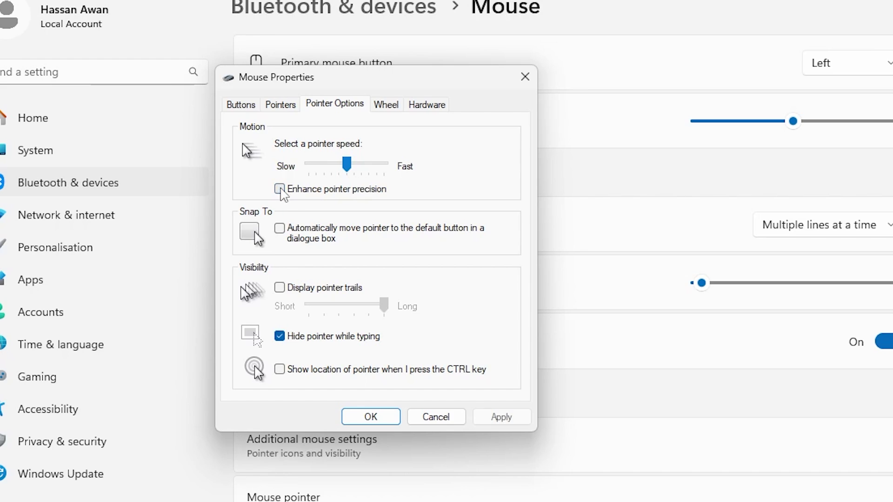
click(279, 189)
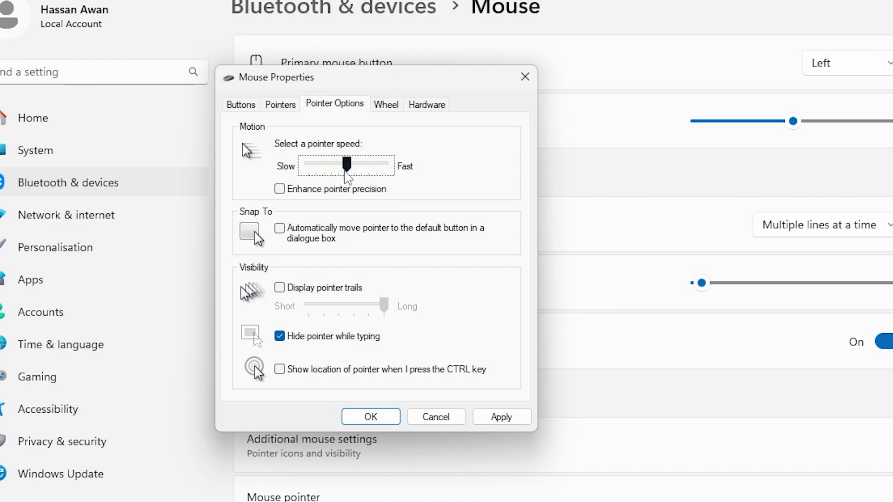
click(499, 416)
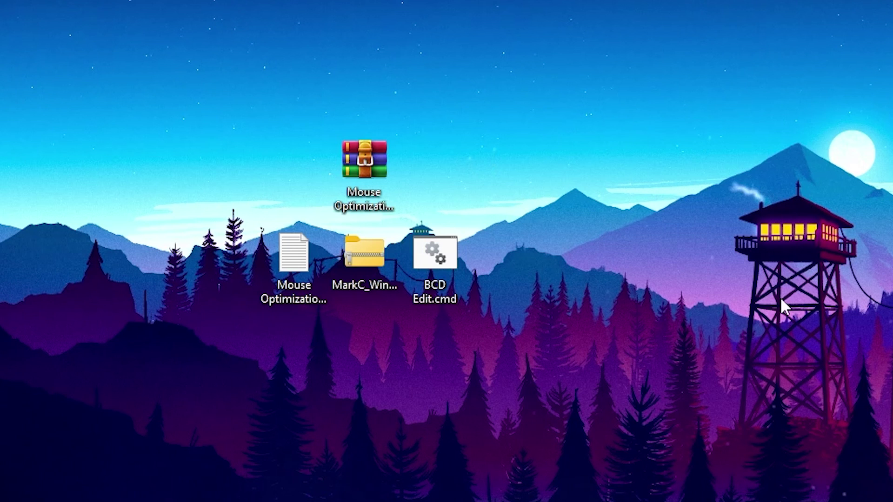
Step: Open Mouse Optimization.txt from the Mouse Optimization archive in Notepad and reposition the window
click(361, 169)
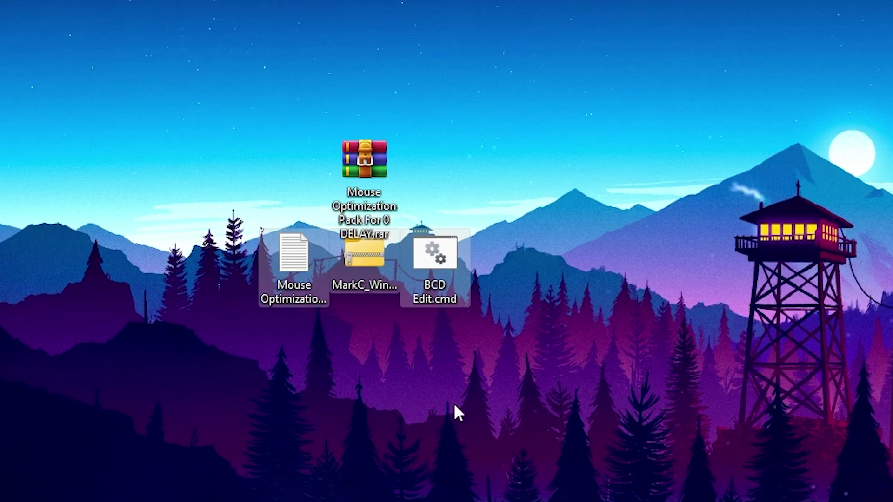
click(293, 251)
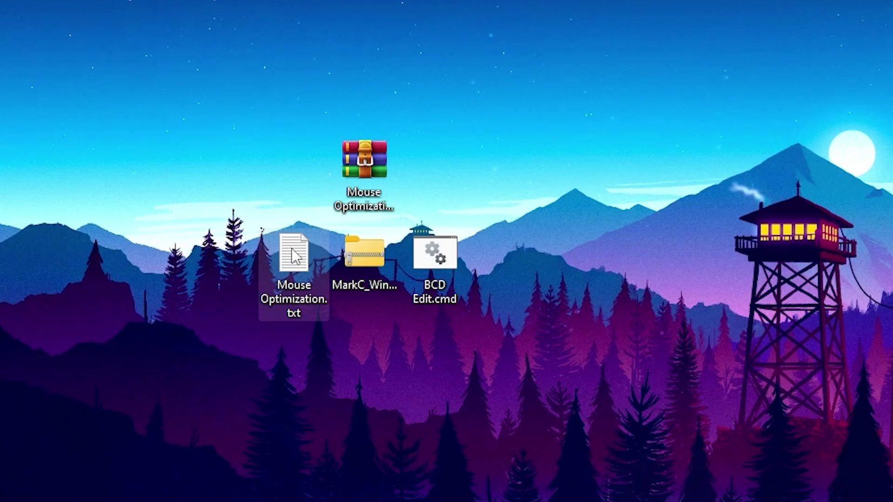
double_click(293, 253)
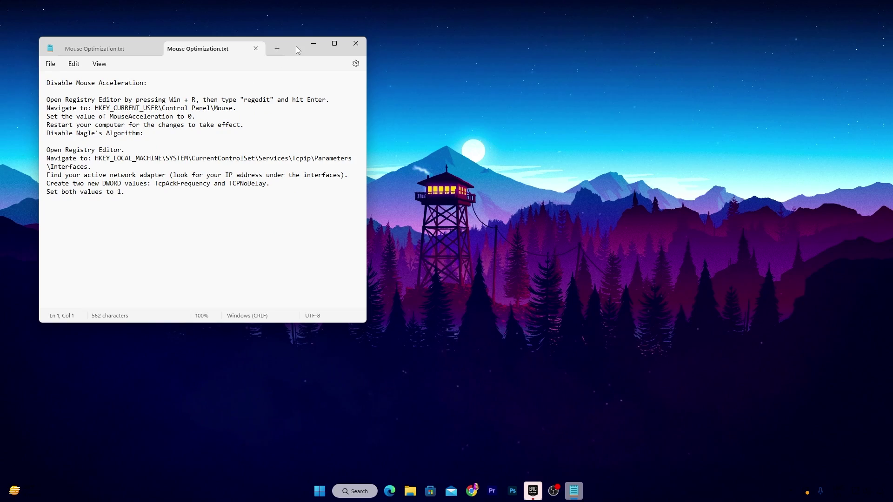
drag(296, 46, 476, 106)
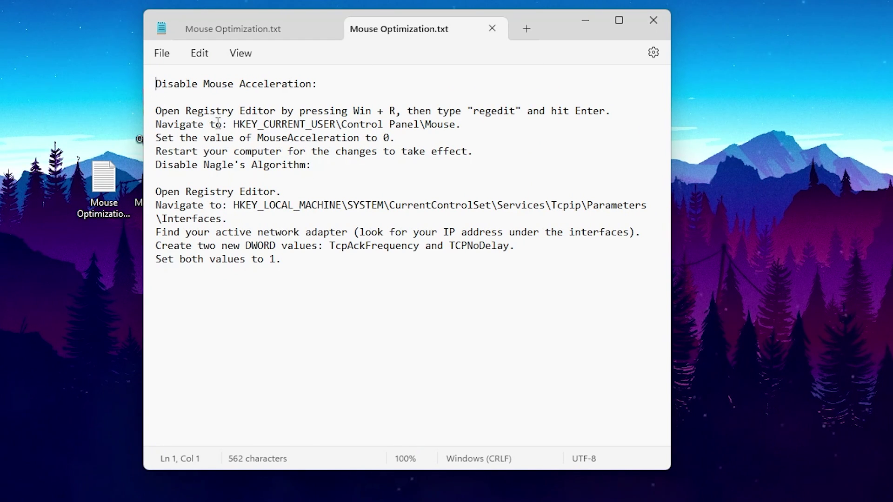
Step: Launch Registry Editor from a Start search and allow it to make changes
key(super)
text(re)
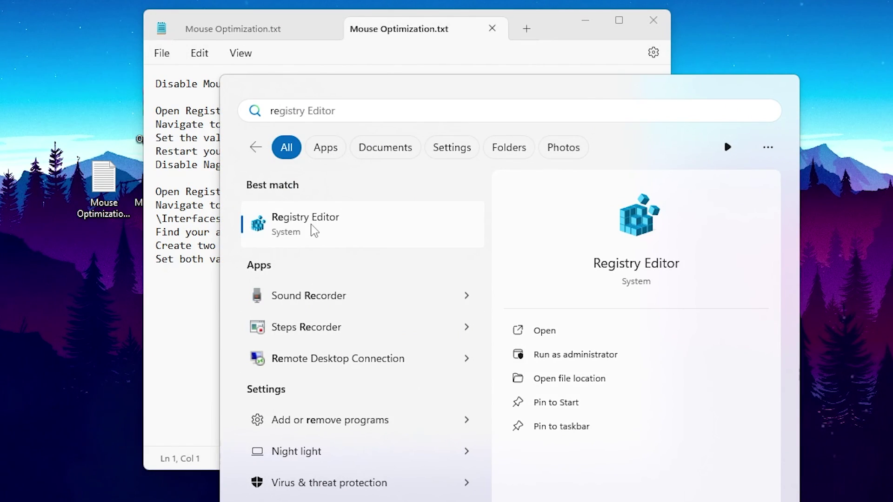
click(541, 342)
click(454, 373)
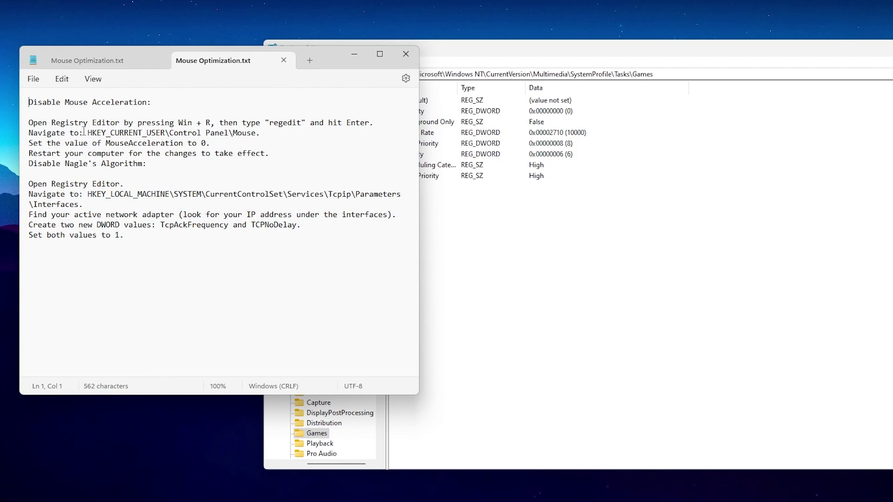
Step: Go to HKEY_CURRENT_USER\Control Panel\Mouse by pasting the path copied from the notes
drag(89, 130, 255, 141)
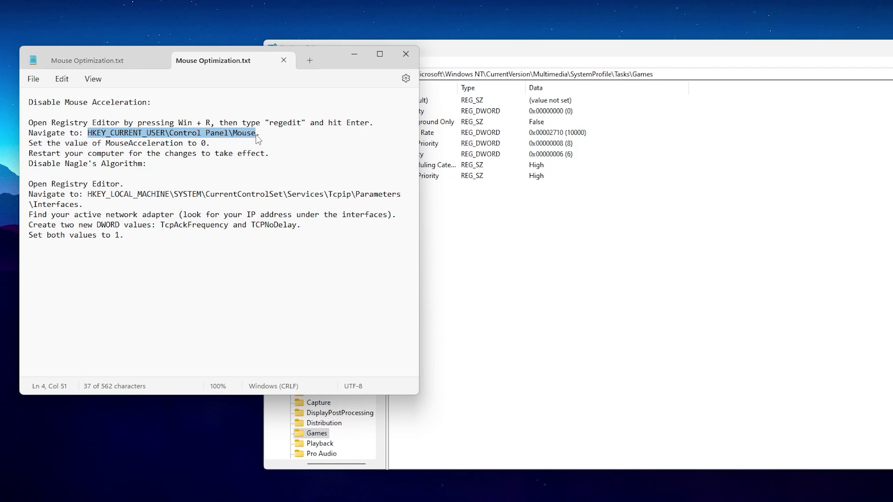
click(670, 74)
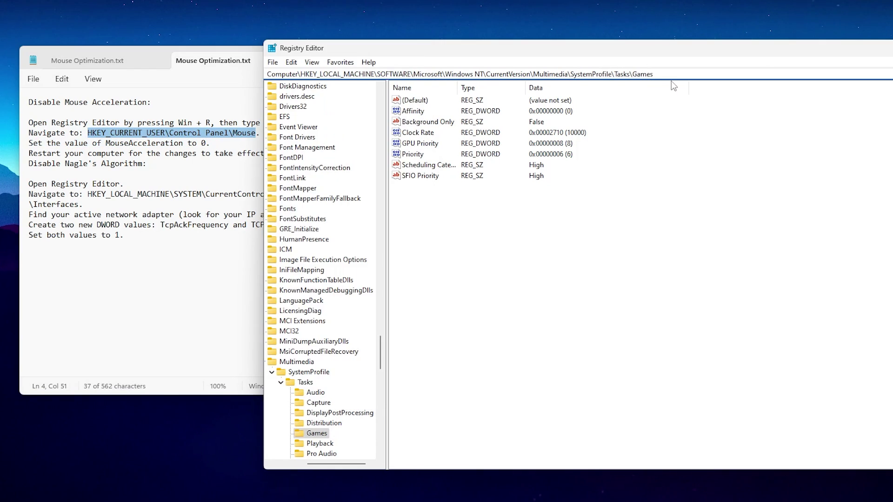
drag(670, 73, 298, 99)
text(HKEY_CURRENT_USER\Control Panel\Mouse)
key(Return)
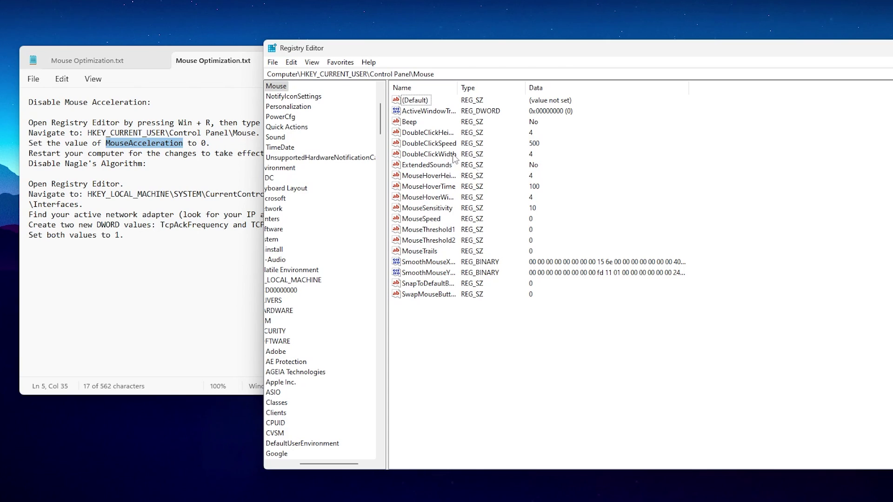
Step: Create a MouseAcceleration DWORD (32-bit) value under the Mouse key with data 0
right_click(445, 344)
mouse_move(481, 349)
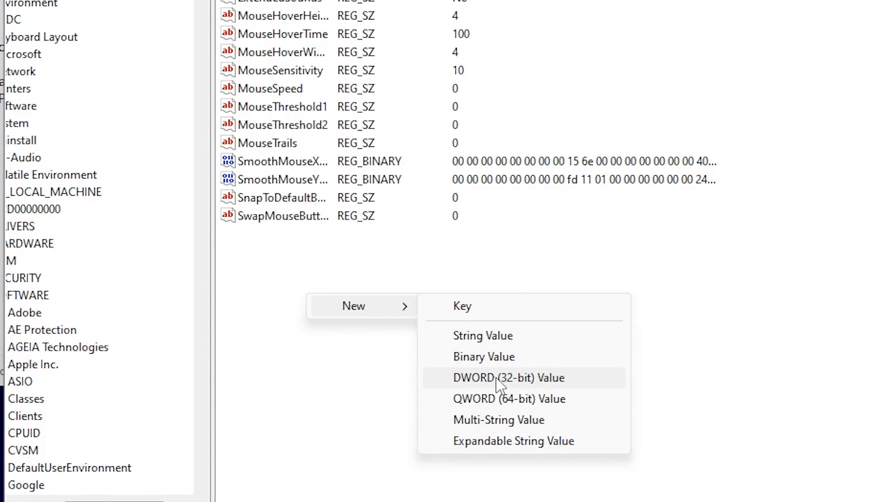
click(496, 378)
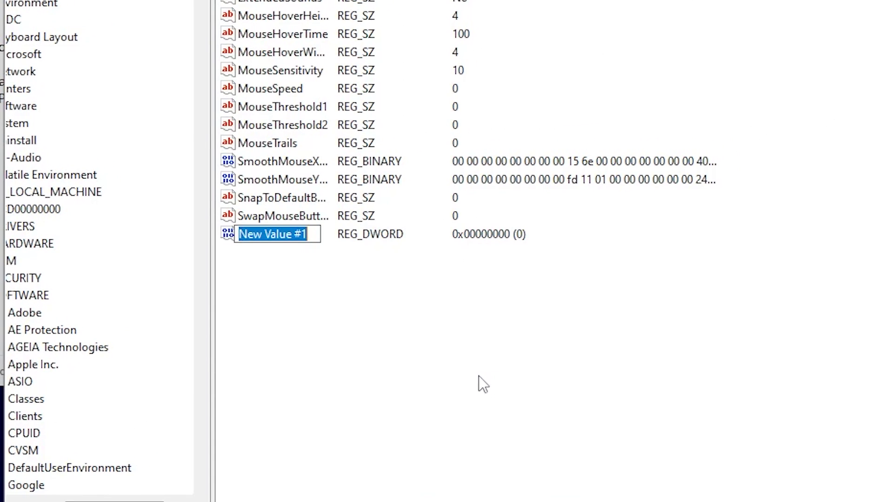
text(MouseAcceleration)
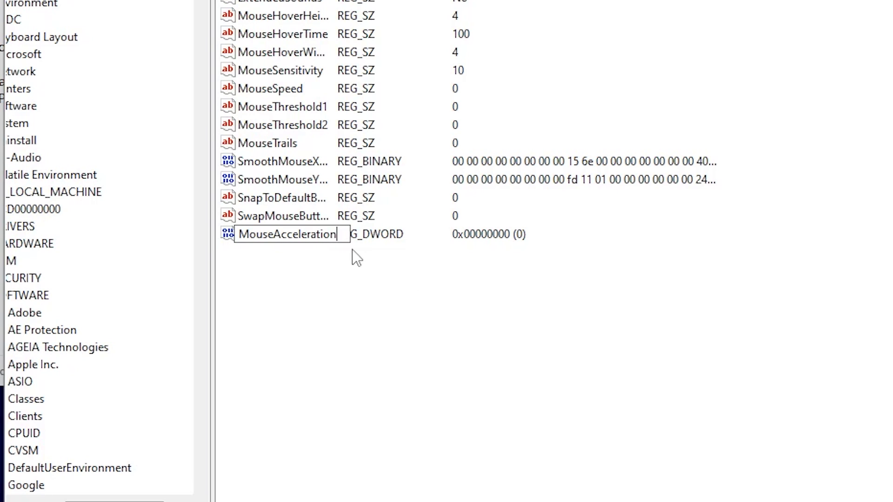
key(Return)
right_click(260, 241)
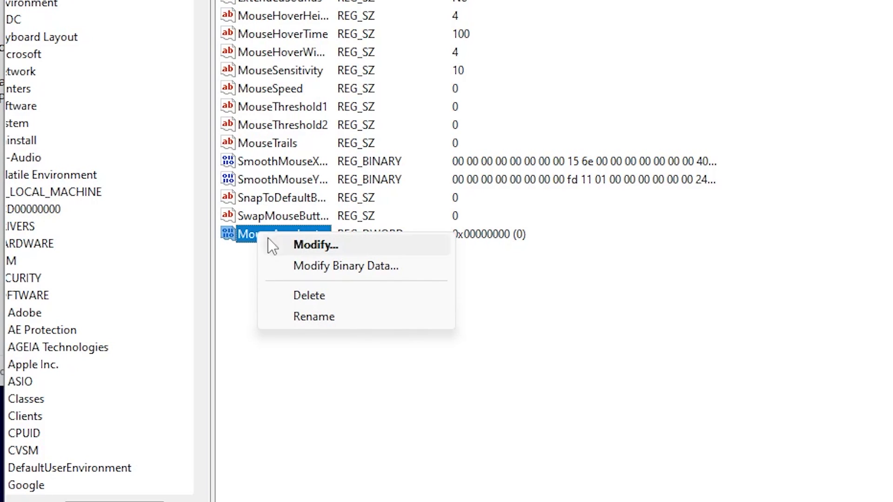
click(293, 247)
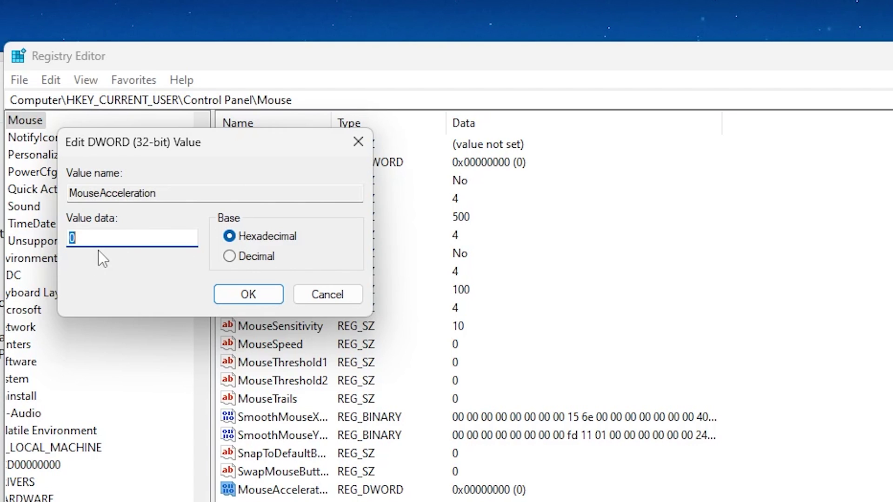
click(267, 296)
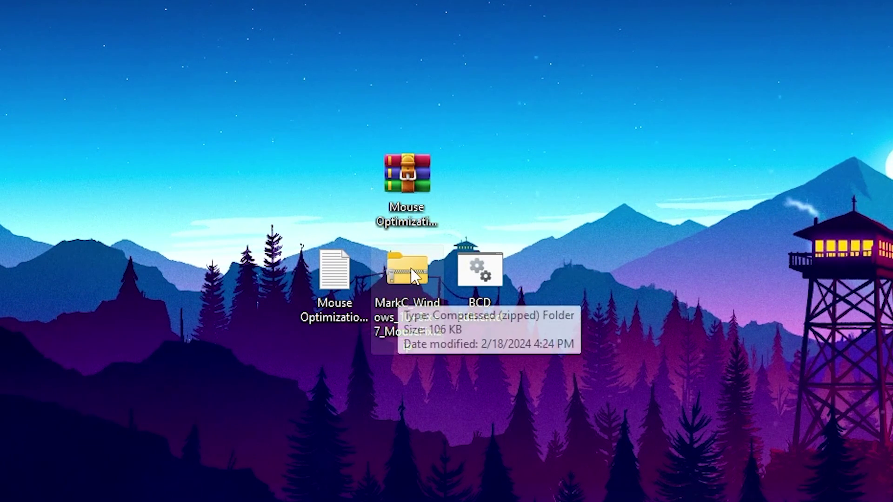
Step: Open the MouseFix zip and its Windows 10 Fixes folder to view the .reg files
double_click(415, 311)
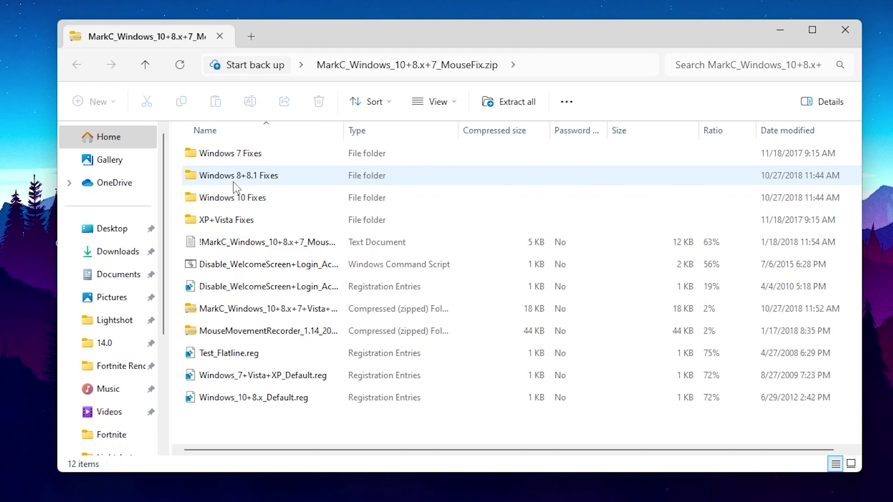
double_click(214, 204)
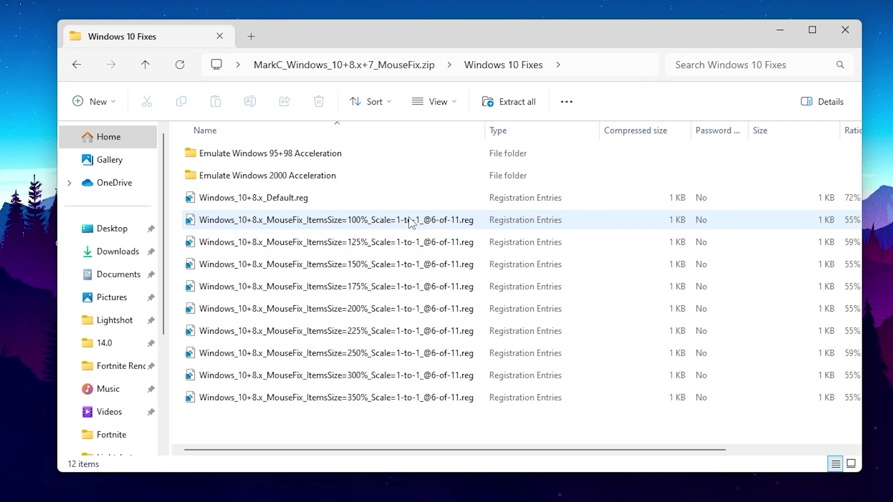
right_click(138, 179)
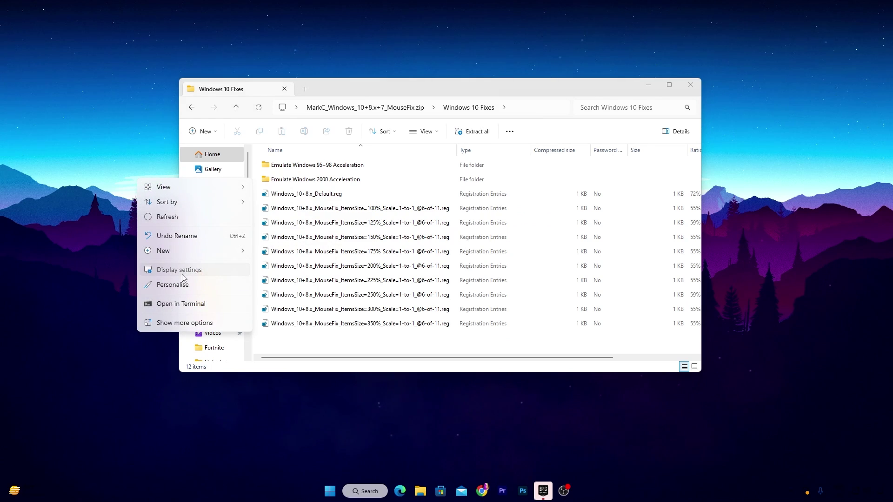
Step: Verify in Display settings that Scale is 100% (Recommended), then close the Settings window
click(181, 275)
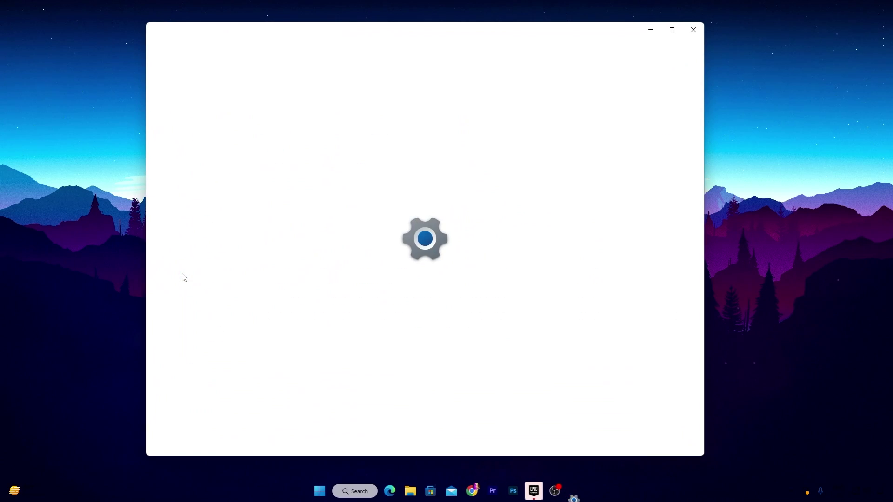
scroll(423, 195, down, 4)
scroll(431, 246, down, 3)
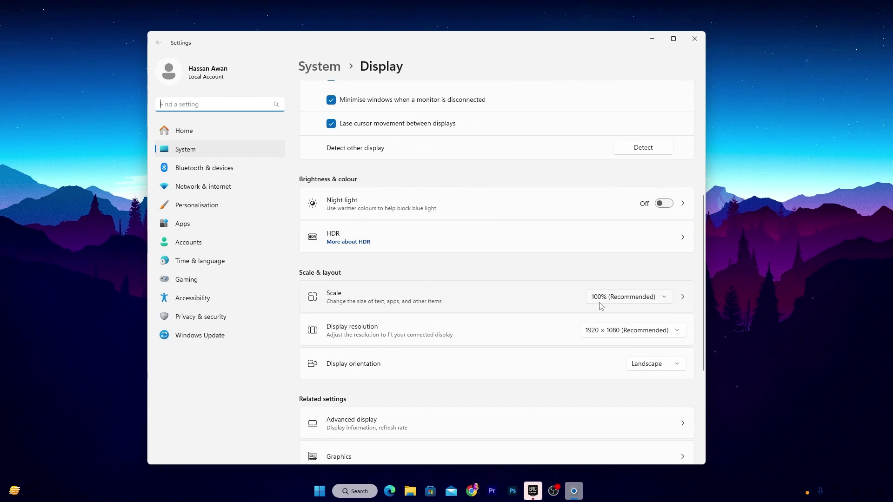
click(694, 37)
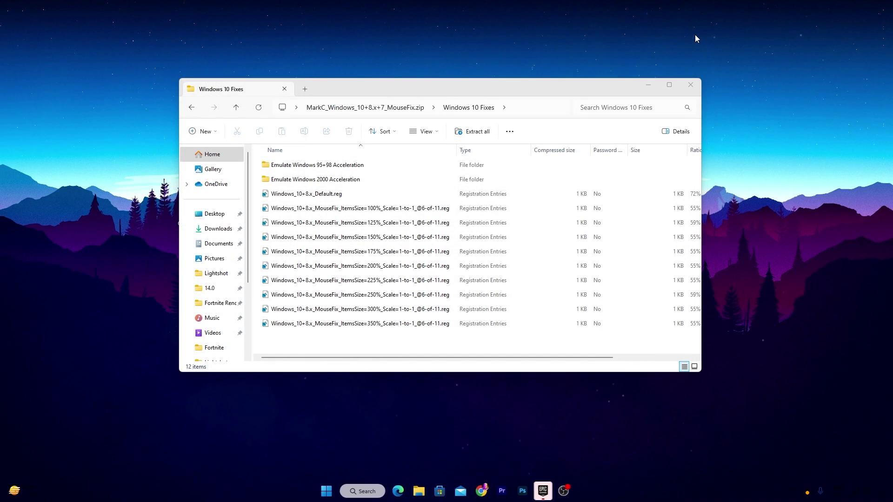
Step: Import the 100% scale MouseFix .reg file into the registry, then close File Explorer
double_click(378, 210)
click(482, 262)
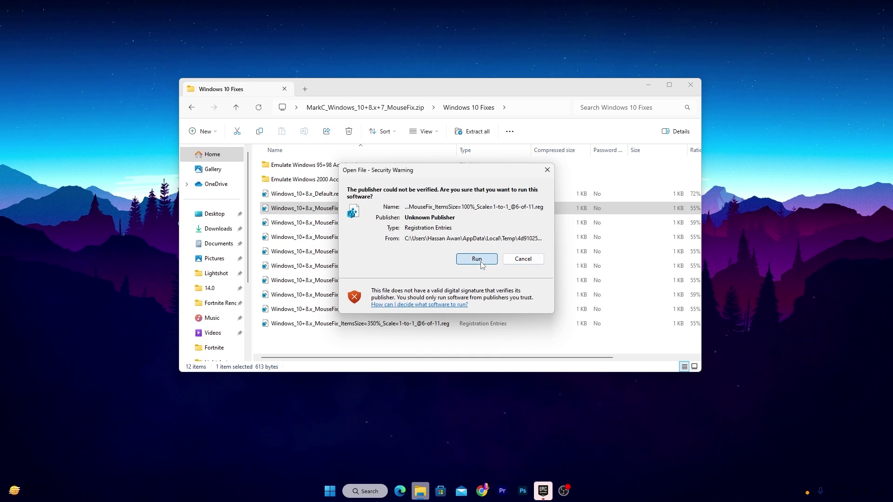
click(398, 326)
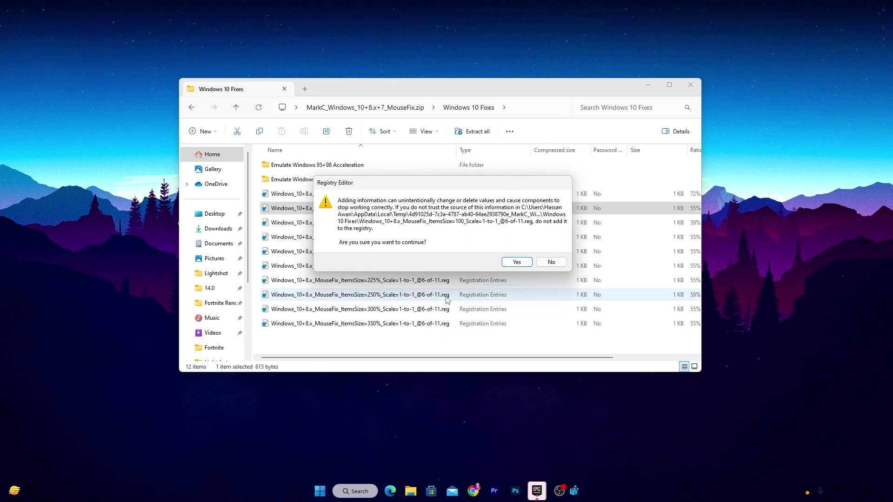
click(517, 262)
click(555, 254)
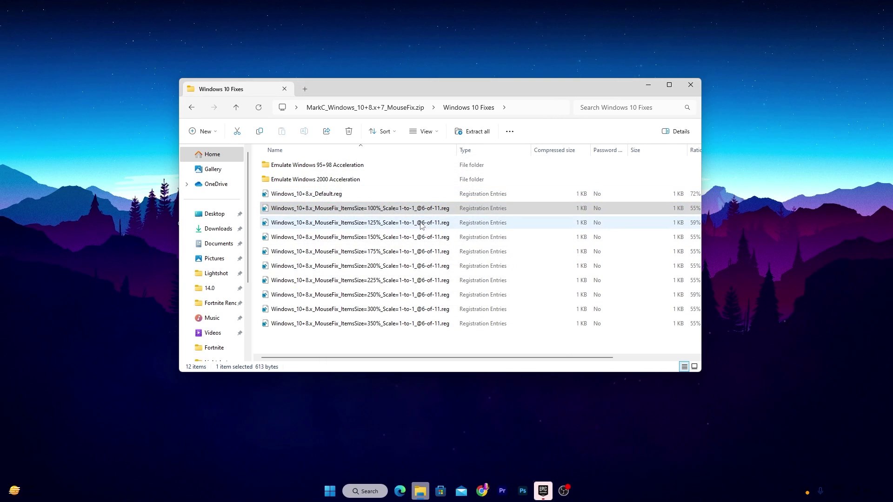
click(698, 84)
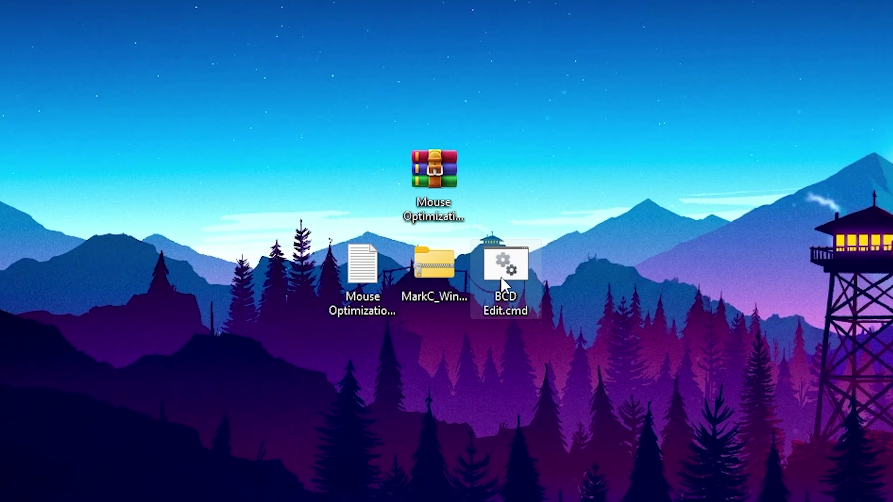
Step: Run BCD Edit.cmd as administrator so its boot tweaks (nx, TPM, boot logo) succeed, then dismiss its console
right_click(502, 283)
click(565, 398)
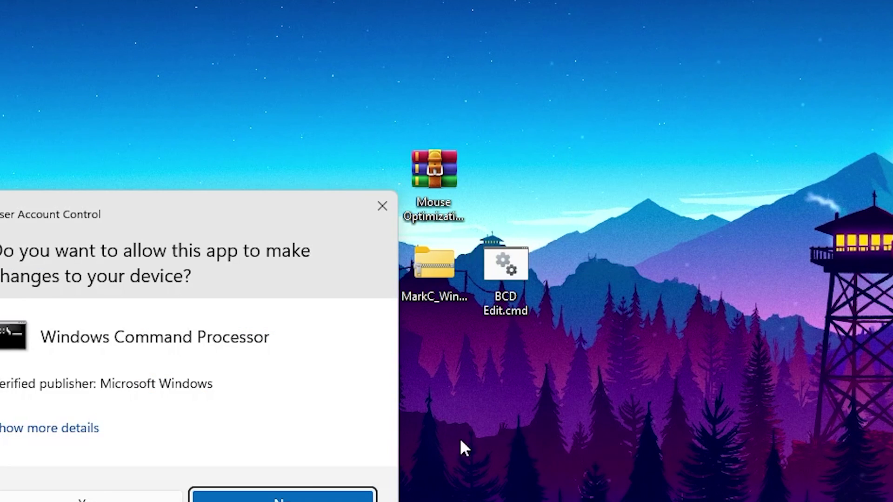
key(alt+y)
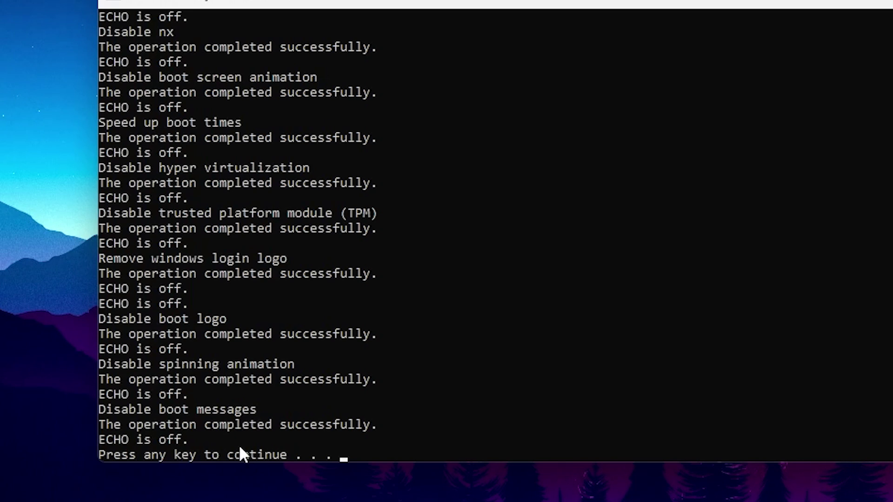
key(Return)
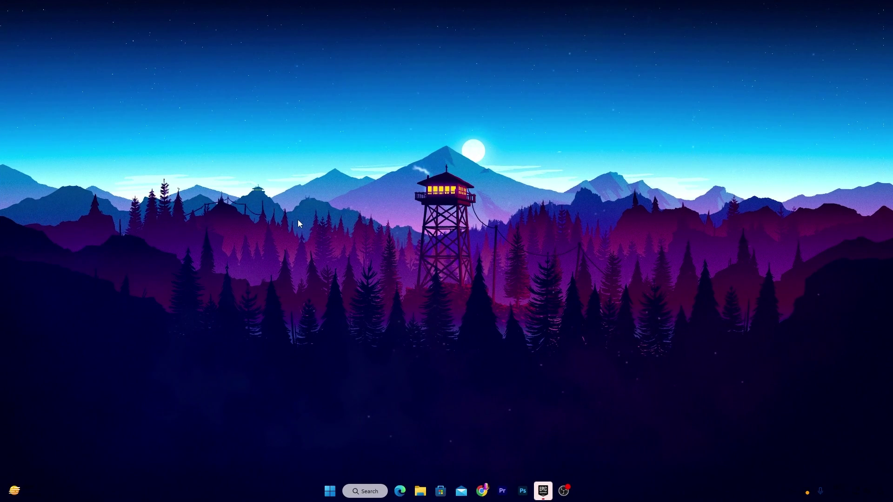
Step: Open Device Manager from the Win+X menu and verify High precision event timer under System devices is disabled
right_click(329, 492)
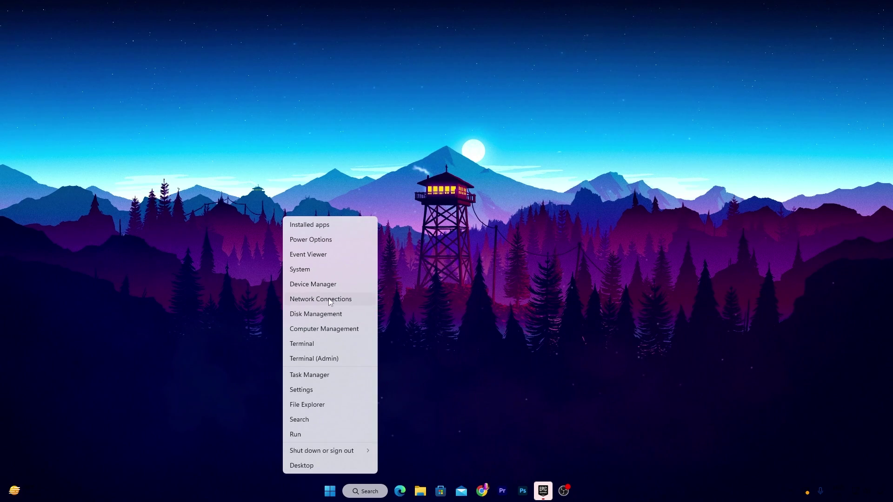
click(312, 284)
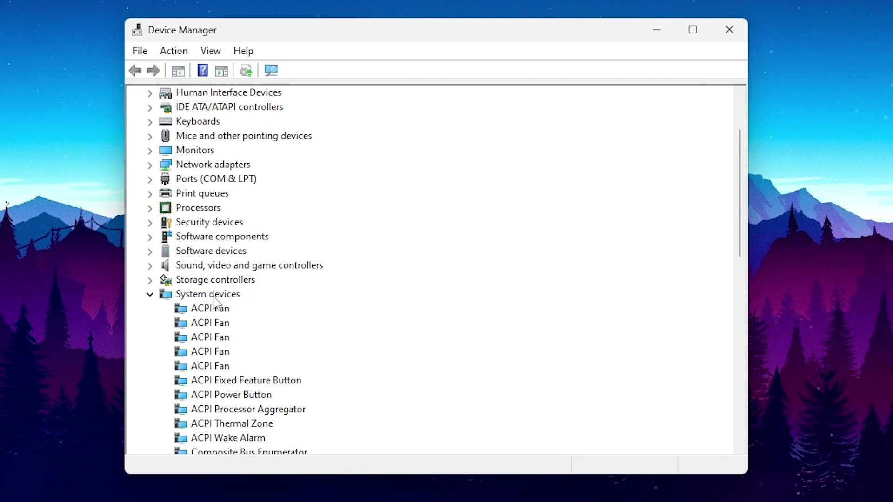
scroll(260, 320, down, 3)
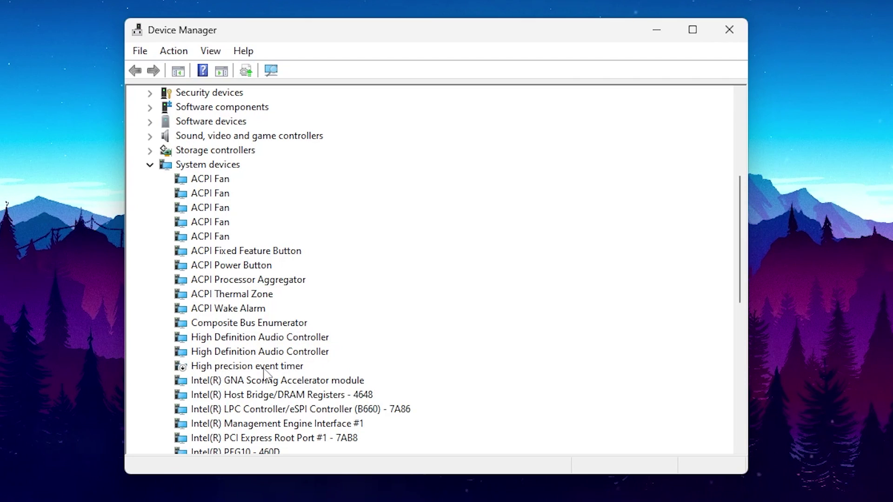
right_click(201, 370)
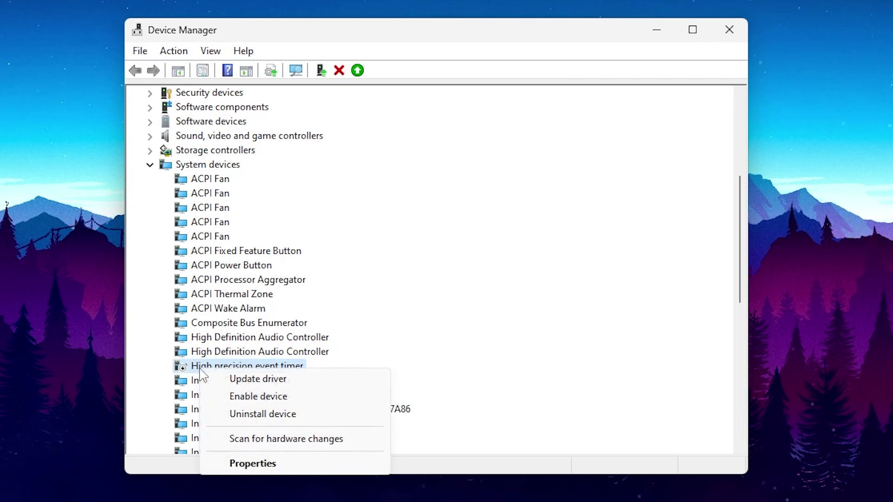
click(272, 399)
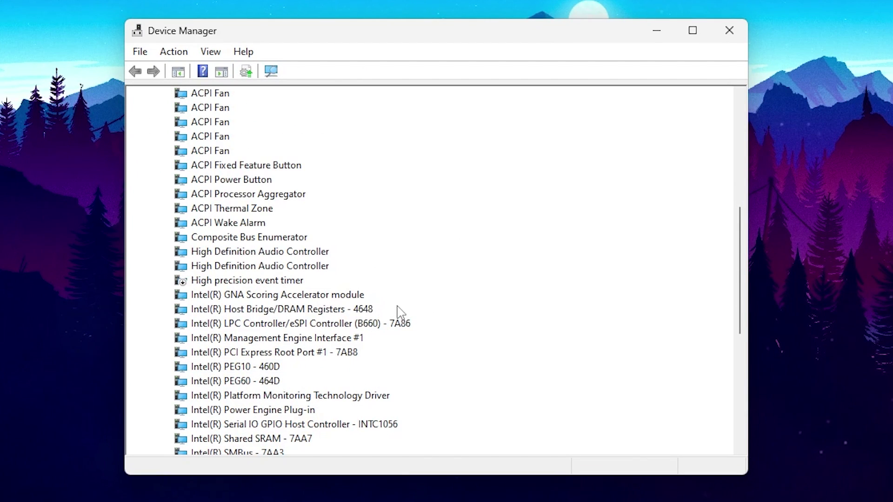
scroll(321, 300, up, 7)
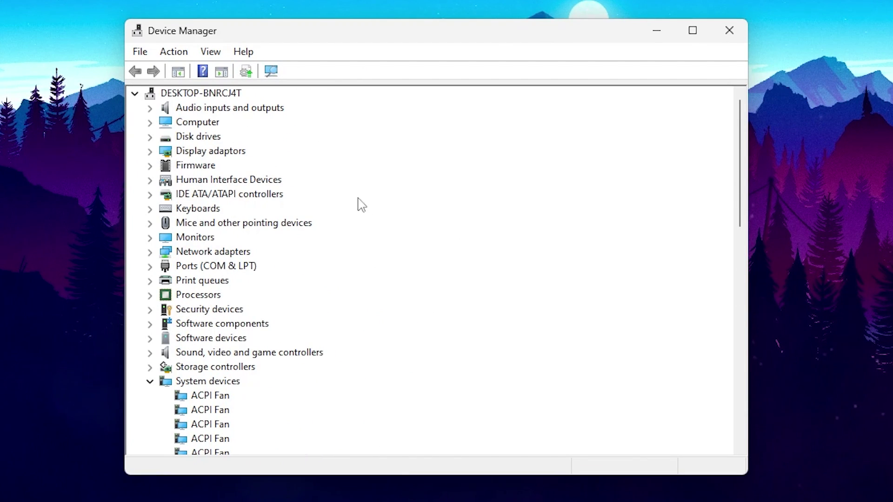
Step: Stop Windows from turning off the first HID-compliant mouse to save power
click(150, 224)
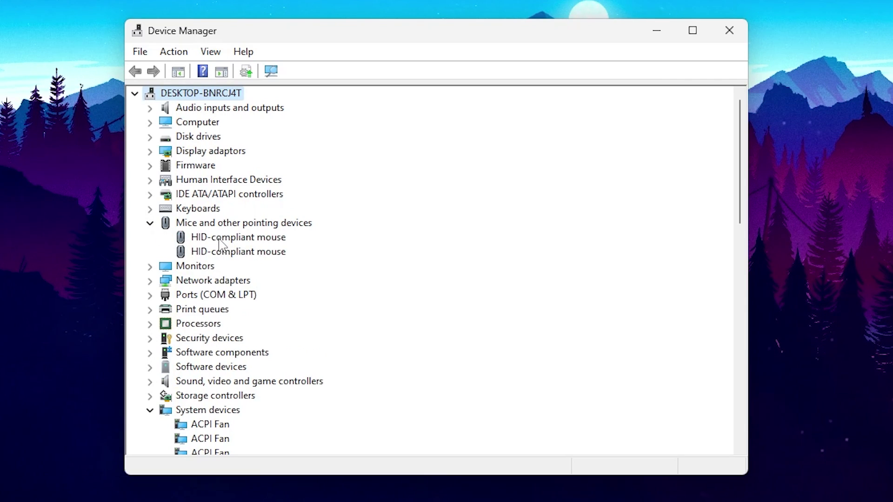
right_click(246, 238)
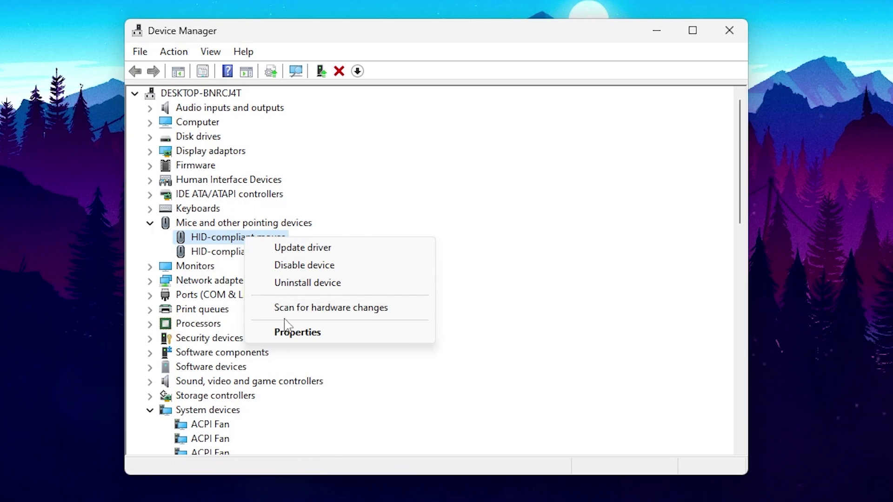
click(292, 332)
click(472, 105)
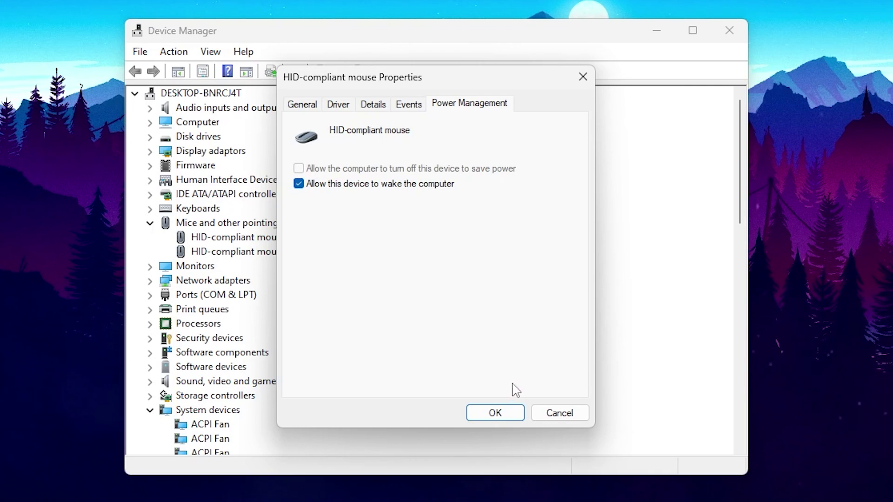
click(495, 413)
Step: Do the same for the second HID-compliant mouse and close Device Manager
right_click(233, 253)
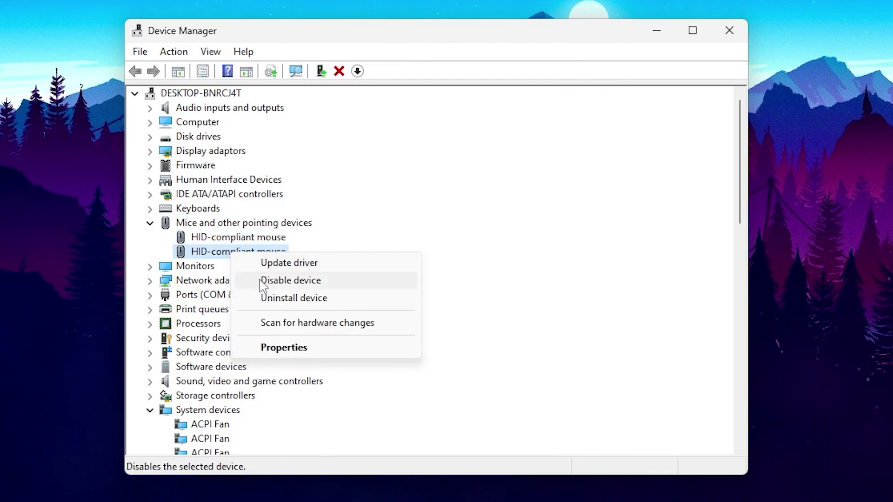
click(296, 348)
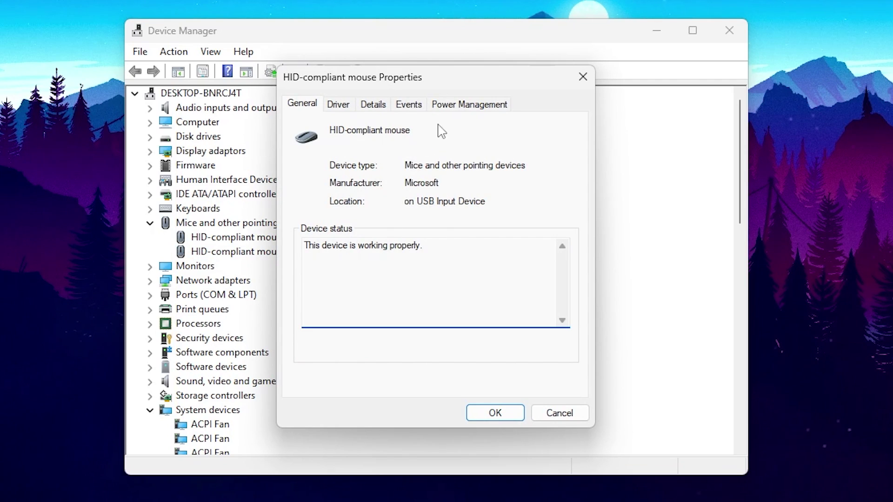
click(444, 104)
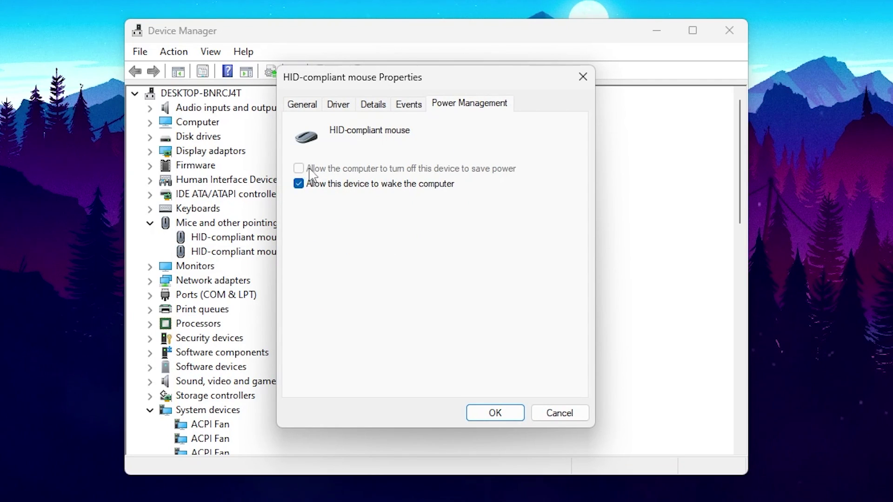
click(495, 412)
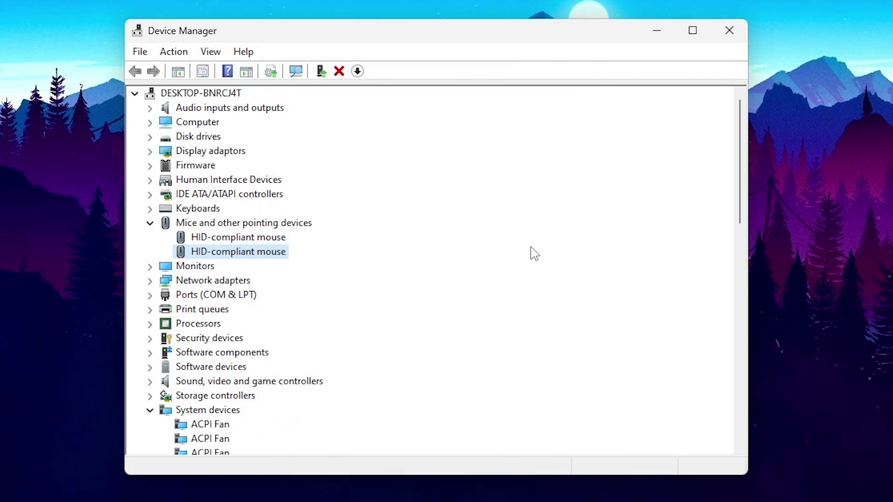
click(729, 30)
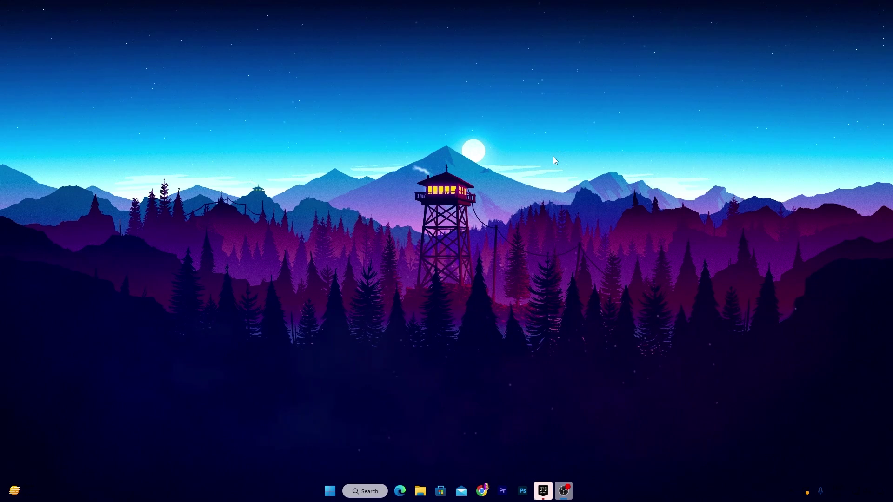
Step: Open Settings to the Gaming section and review the Game Bar settings
click(330, 490)
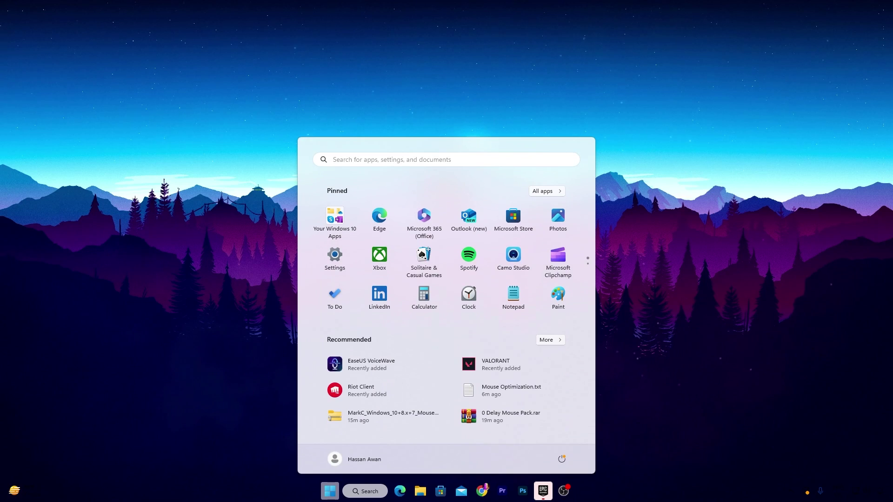
click(336, 257)
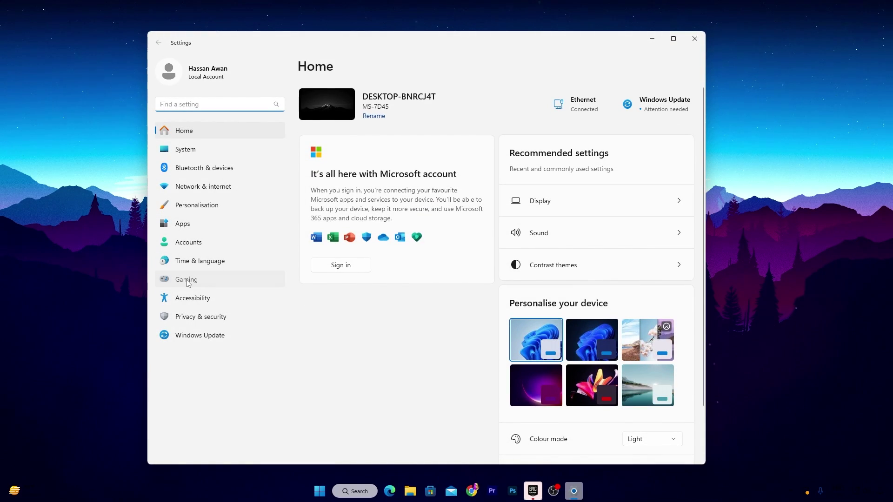
click(188, 282)
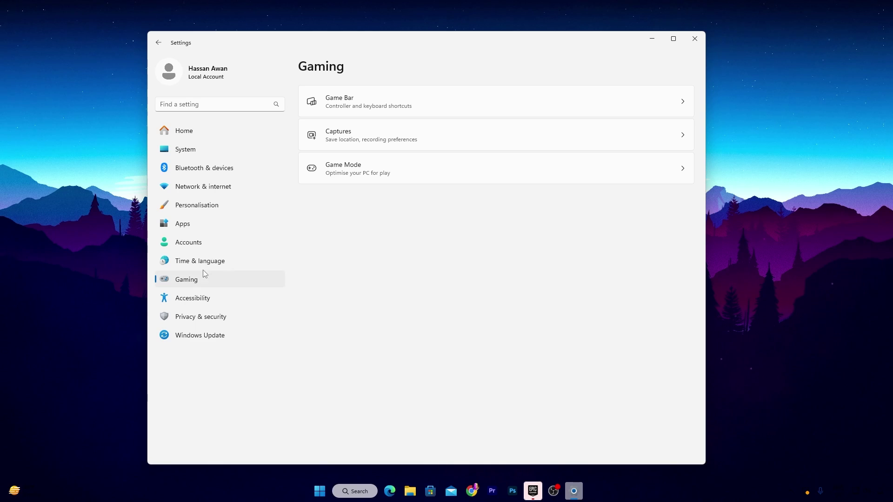
click(354, 106)
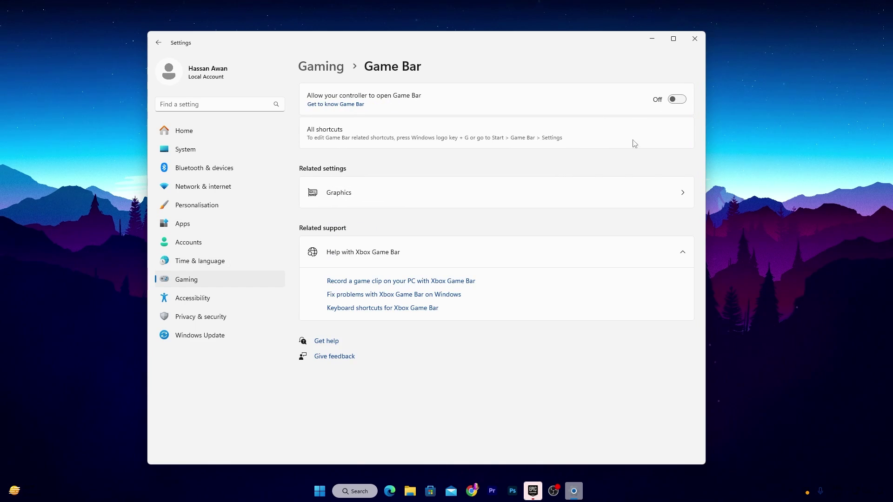
click(321, 67)
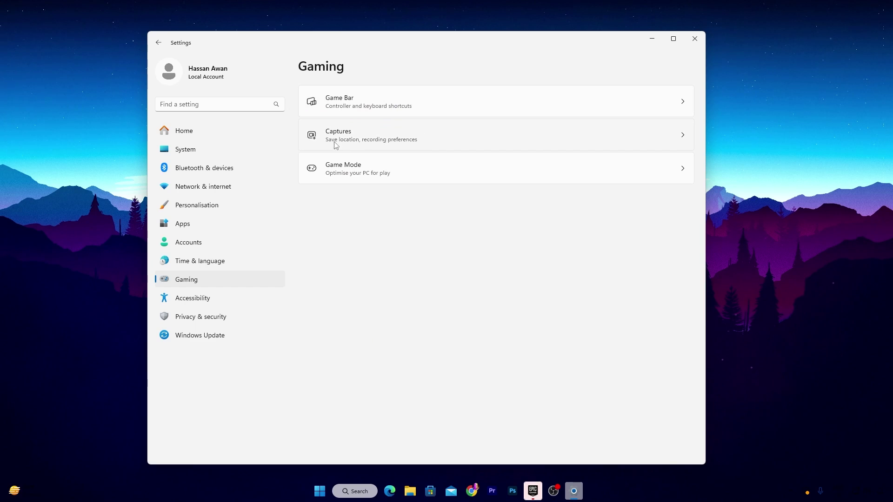
Step: Review the Captures settings, confirm Game Mode is On, and open its related Graphics page
click(357, 138)
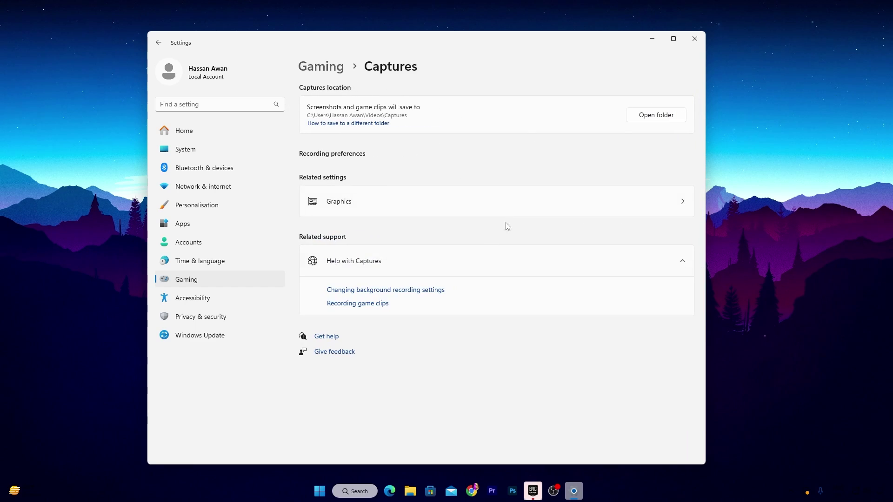
click(321, 67)
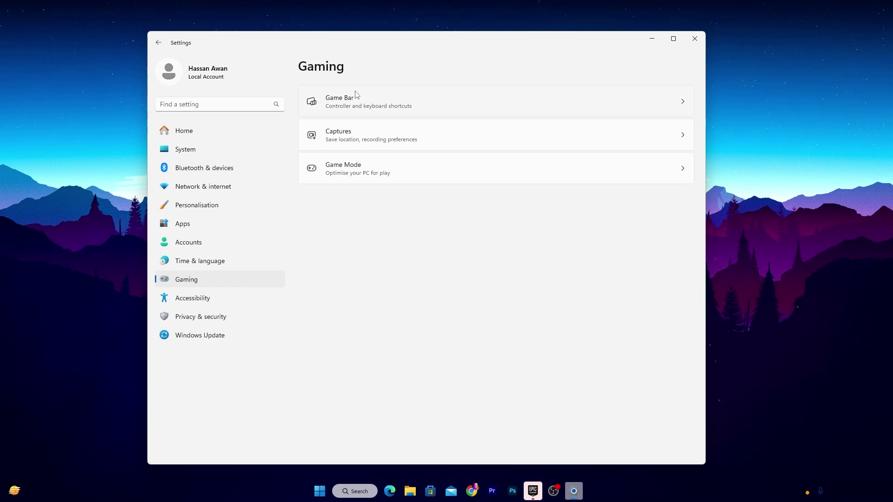
click(383, 174)
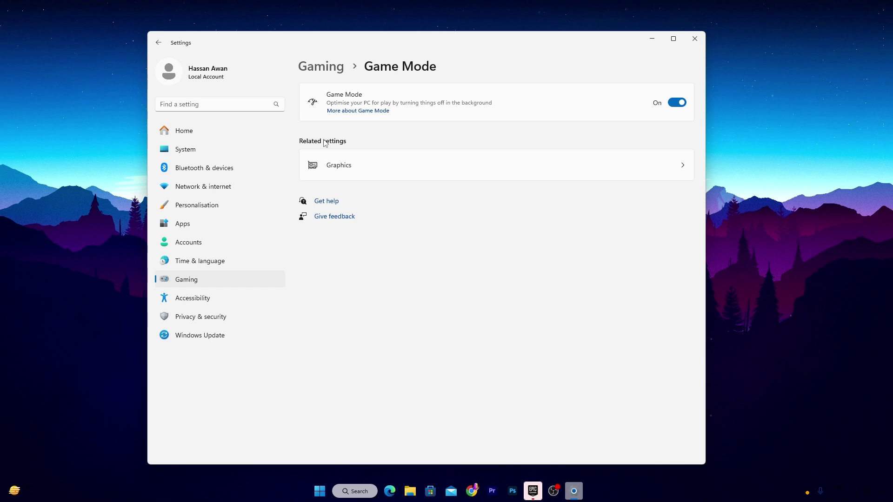
click(361, 172)
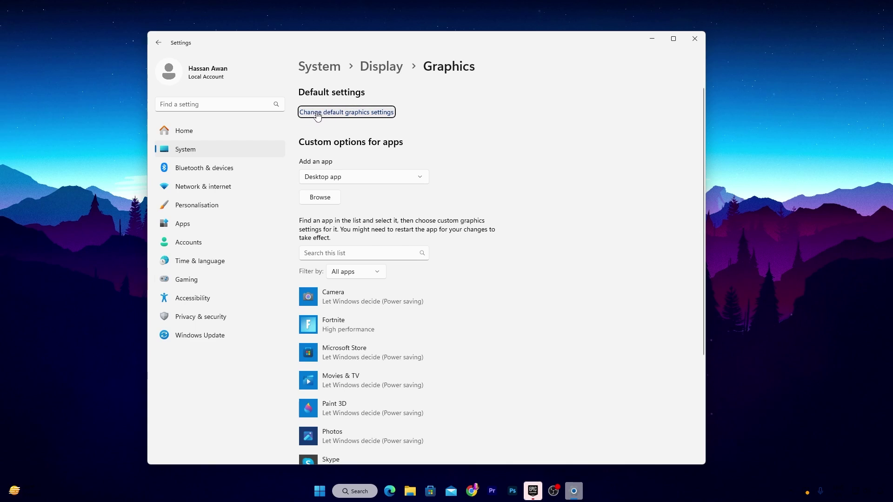
Step: Confirm GPU scheduling, variable refresh rate and windowed-game optimisations are On, close Settings, then build brick pieces in Fortnite
click(352, 116)
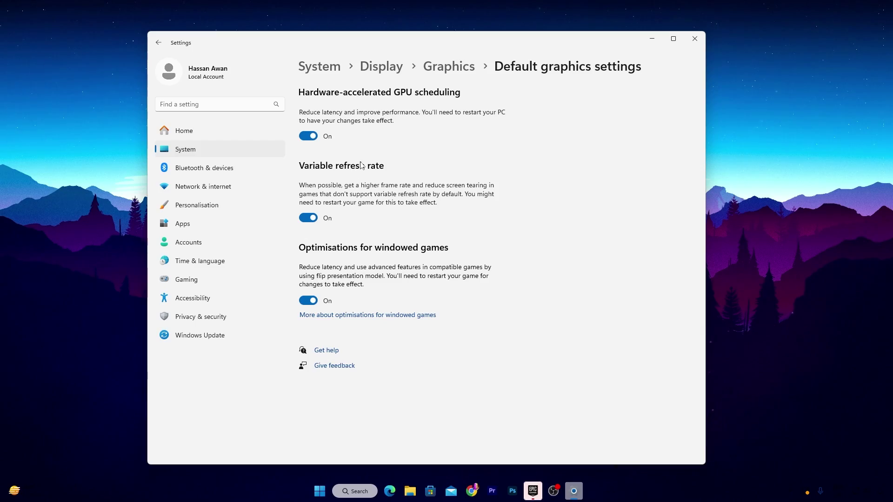
click(695, 39)
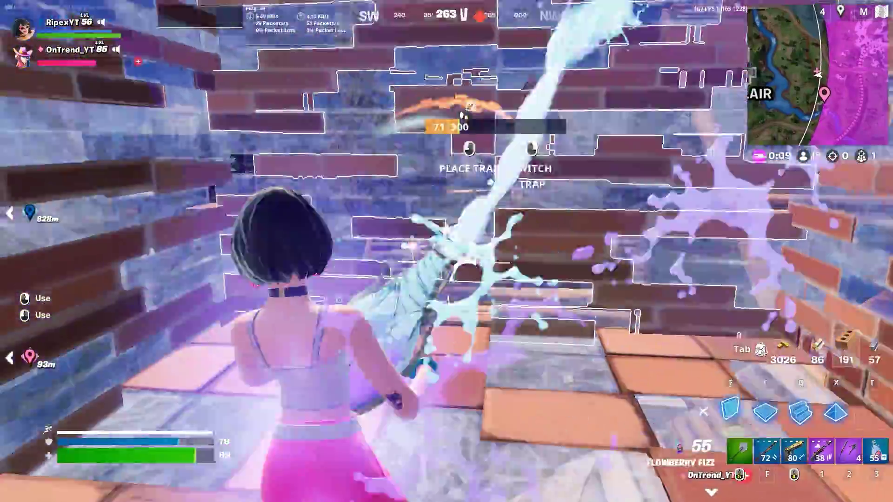
key(e)
key(w)
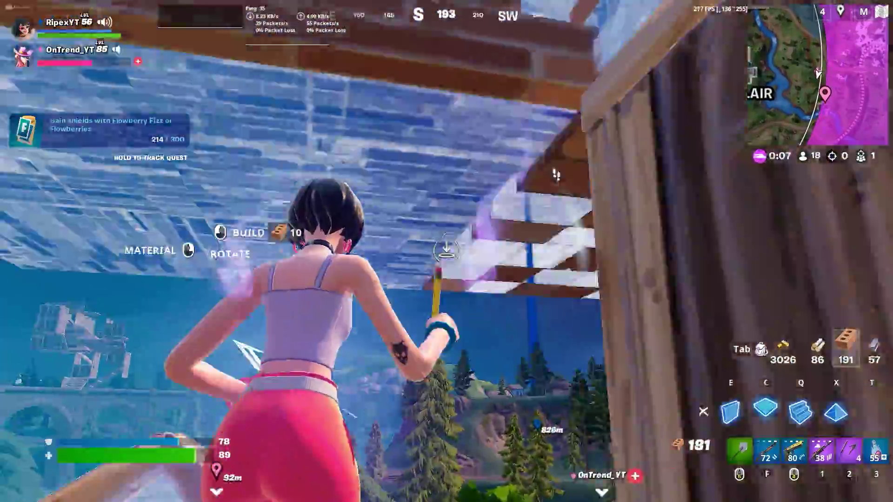
click(447, 251)
click(447, 251)
click(446, 251)
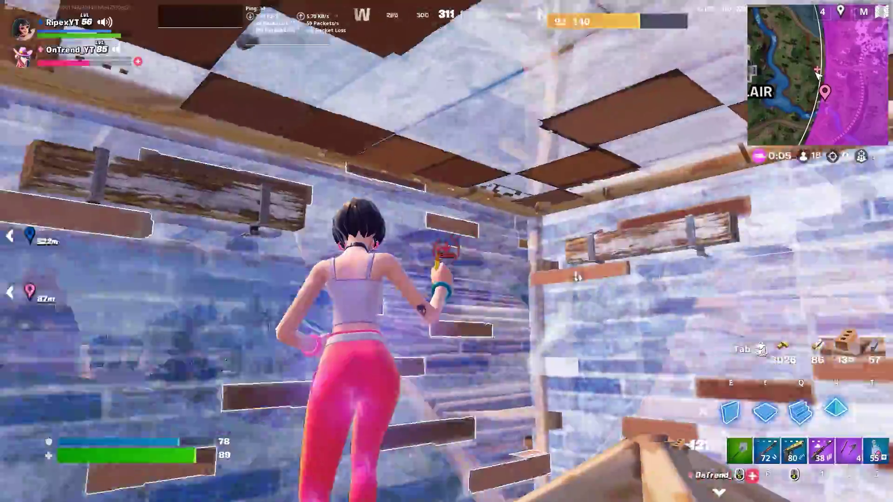